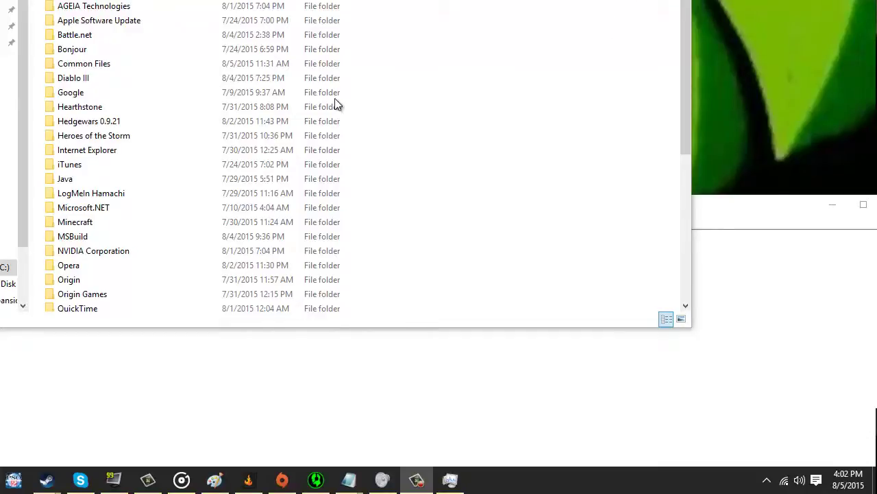
- Navigate from Program Files (x86) through Steam\steamapps\common into the Unturned game folder
scroll(308, 117, "down", 2)
scroll(308, 118, "down", 2)
scroll(274, 82, "down", 2)
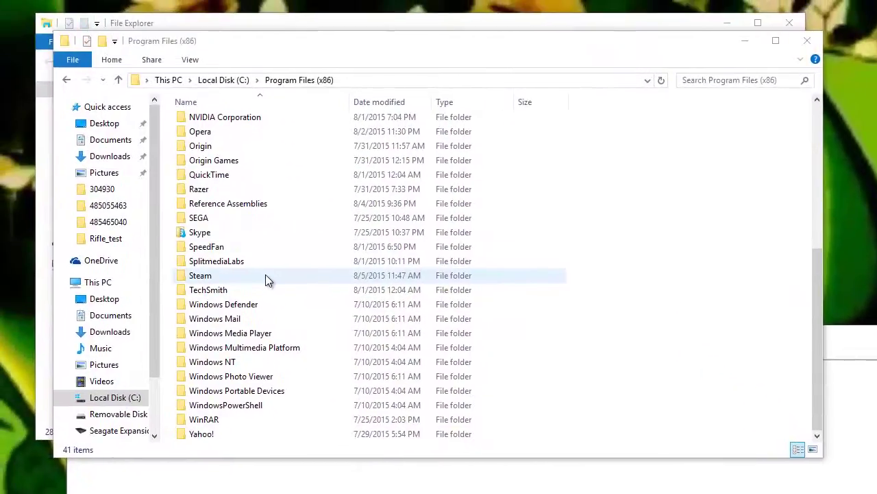
double_click(252, 265)
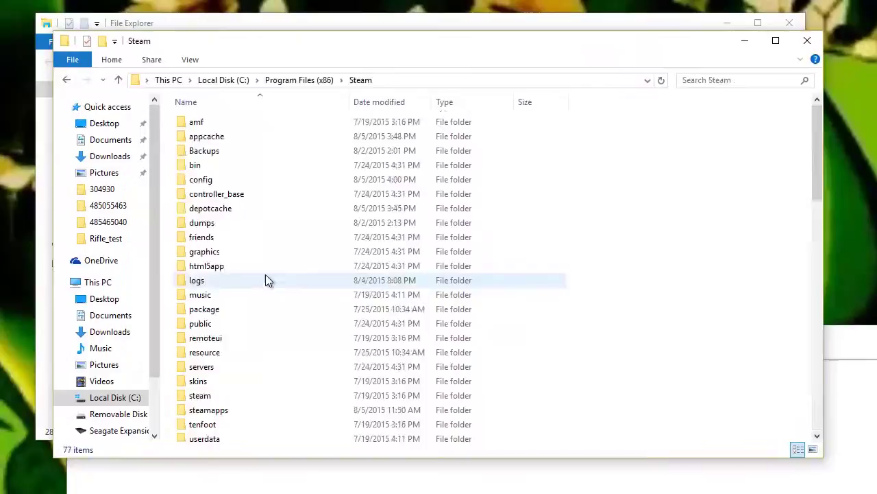
double_click(241, 412)
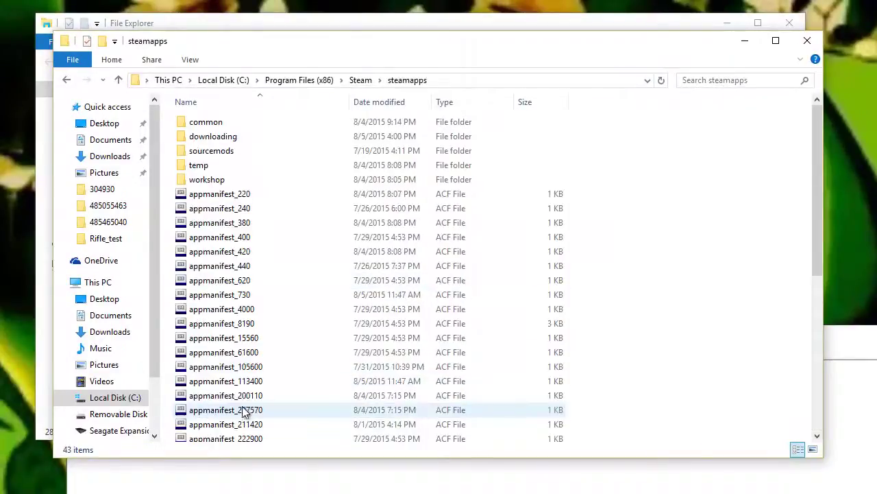
double_click(246, 121)
scroll(290, 353, "down", 1)
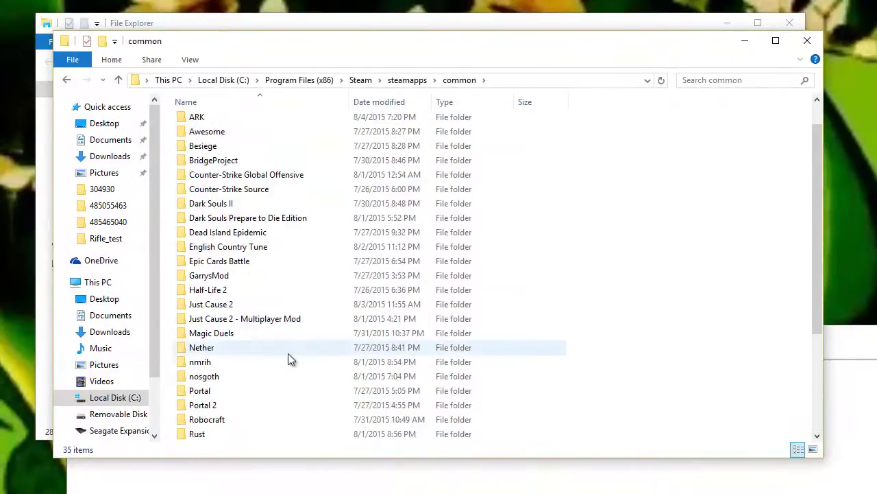
scroll(290, 358, "down", 3)
scroll(251, 393, "down", 1)
double_click(233, 421)
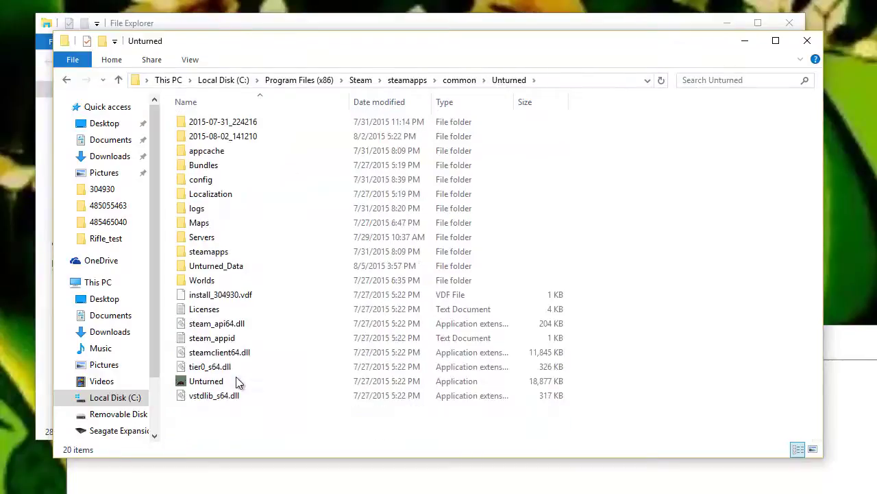
- Copy the Unturned application and paste it onto the desktop as 'Unturned - Shortcut'
right_click(235, 377)
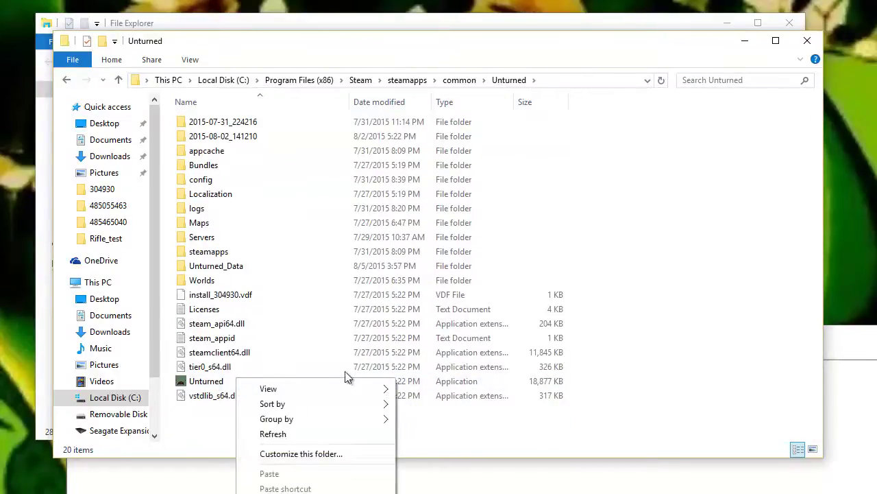
left_click(205, 381)
right_click(205, 381)
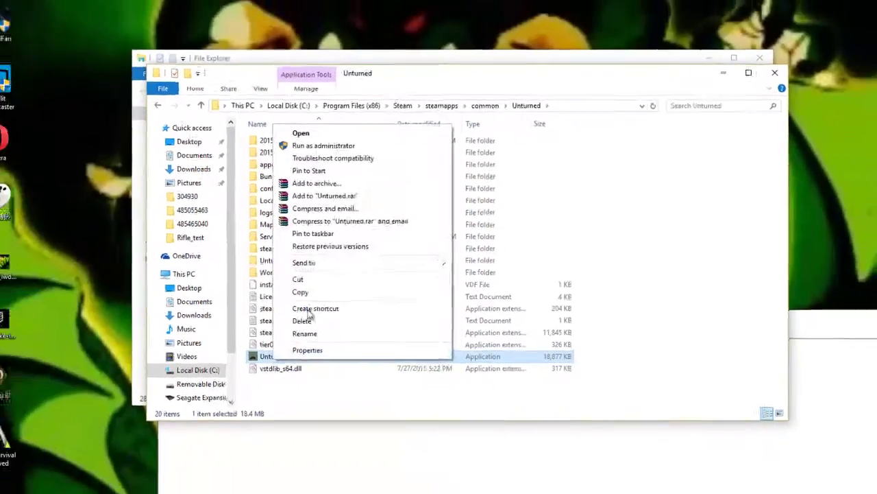
left_click(375, 285)
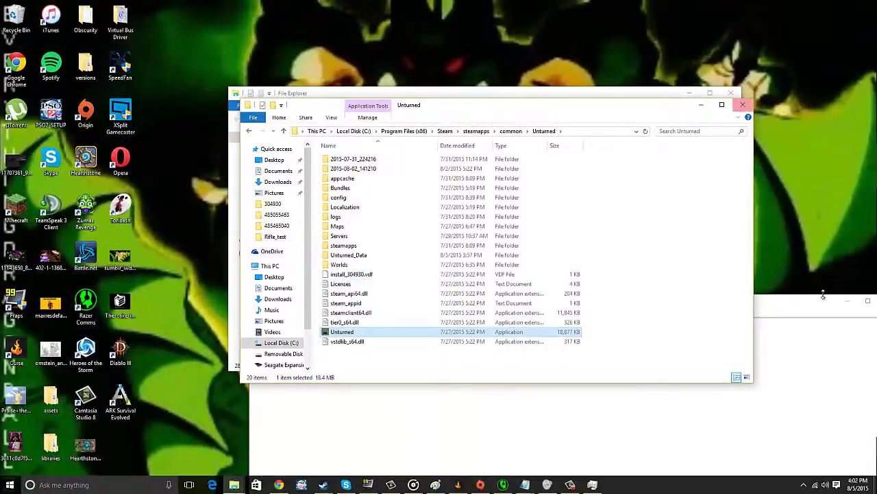
right_click(737, 31)
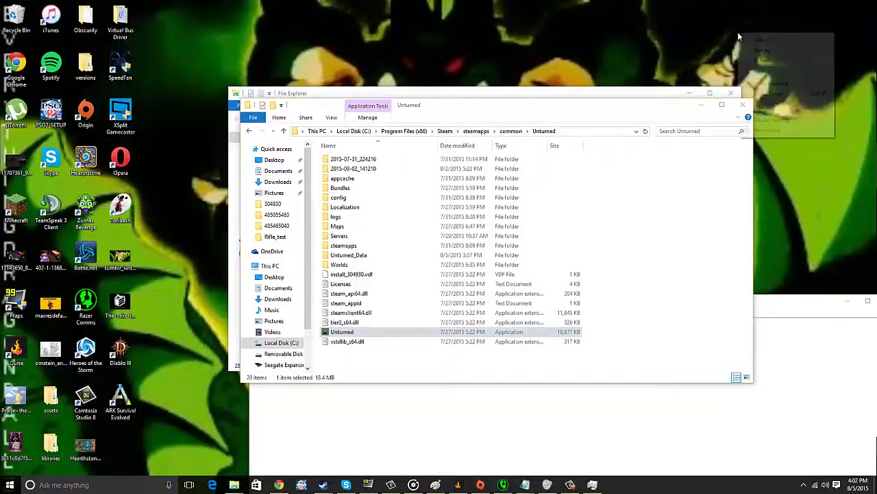
left_click(784, 84)
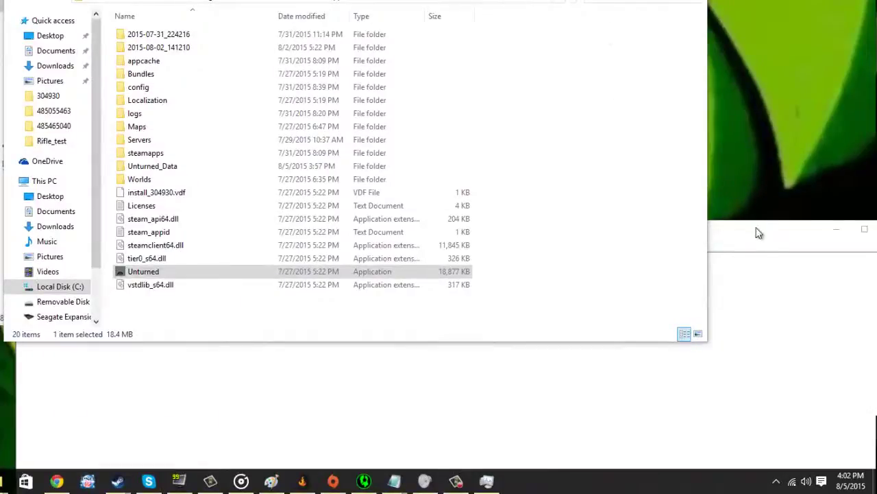
- Bring Notepad forward and select the '-batchmode -nographics +secureserver/WAFFLE' launch line
left_click(754, 233)
left_click_drag(764, 230, 783, 165)
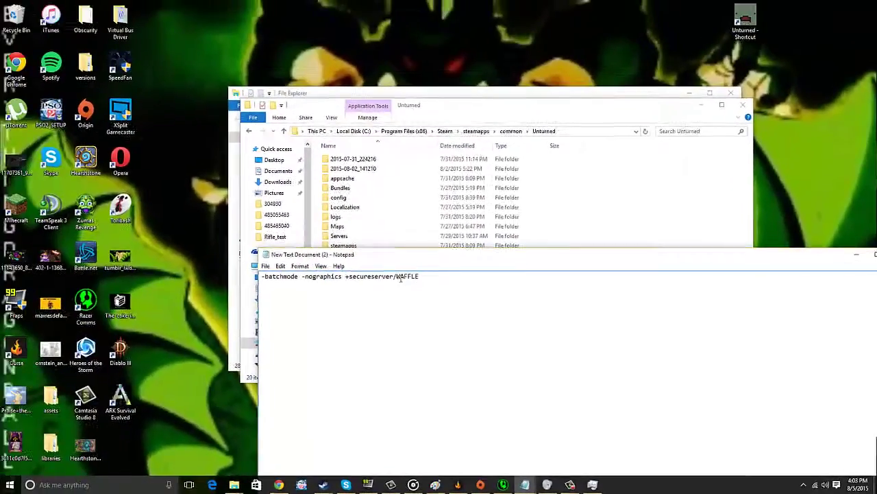
mouse_move(397, 276)
left_mouse_down()
mouse_move(434, 279)
mouse_move(247, 277)
left_mouse_up()
left_click(442, 279)
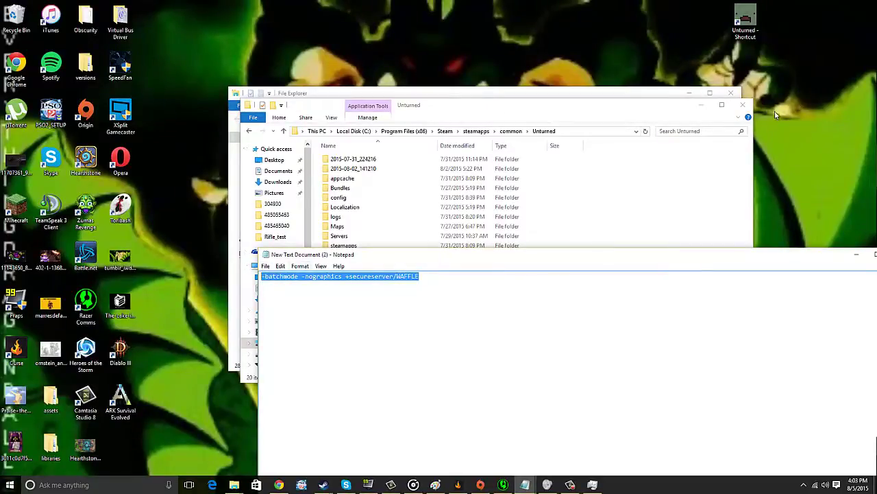
- Paste the launch options onto the end of the Unturned shortcut's Target field
right_click(745, 21)
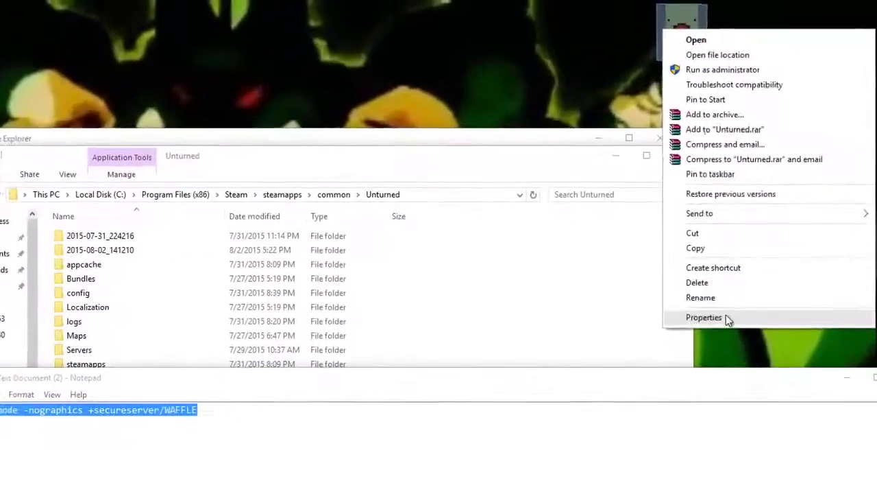
left_click(775, 214)
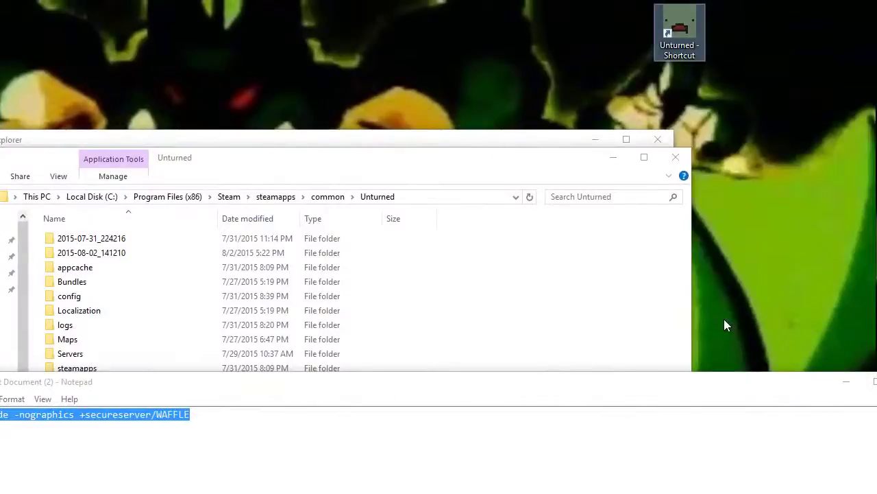
left_click(820, 167)
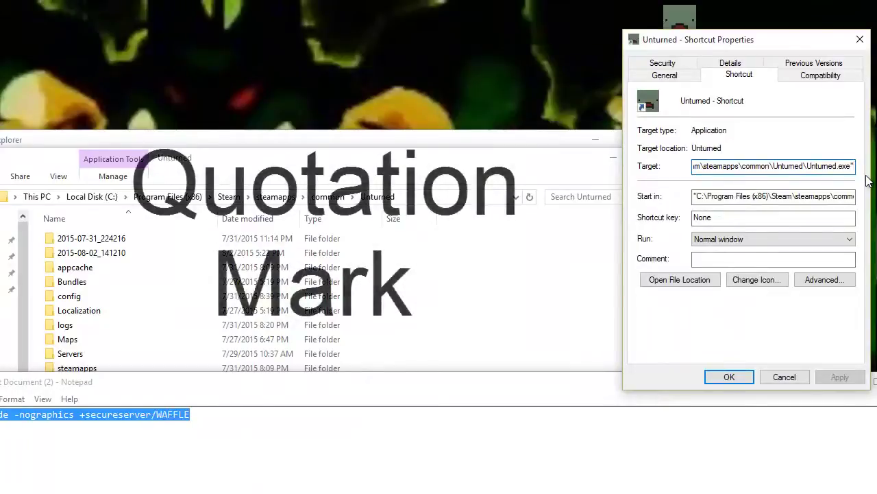
key("ctrl+v")
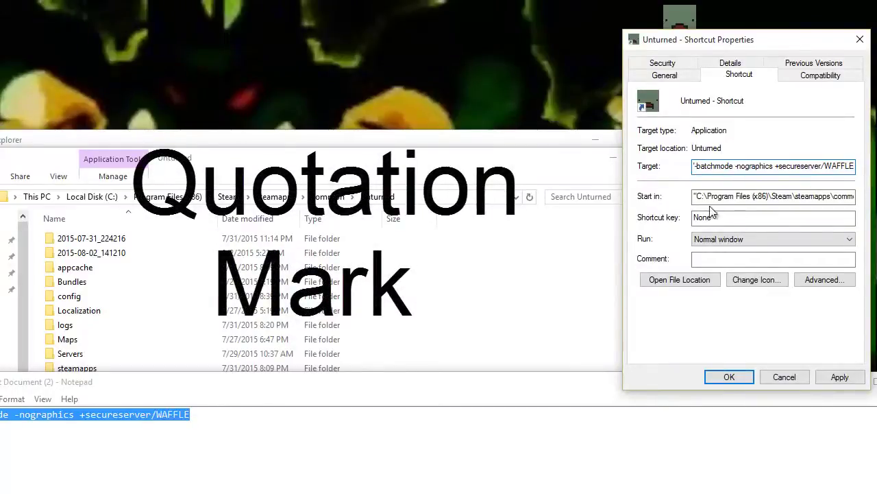
left_click(730, 379)
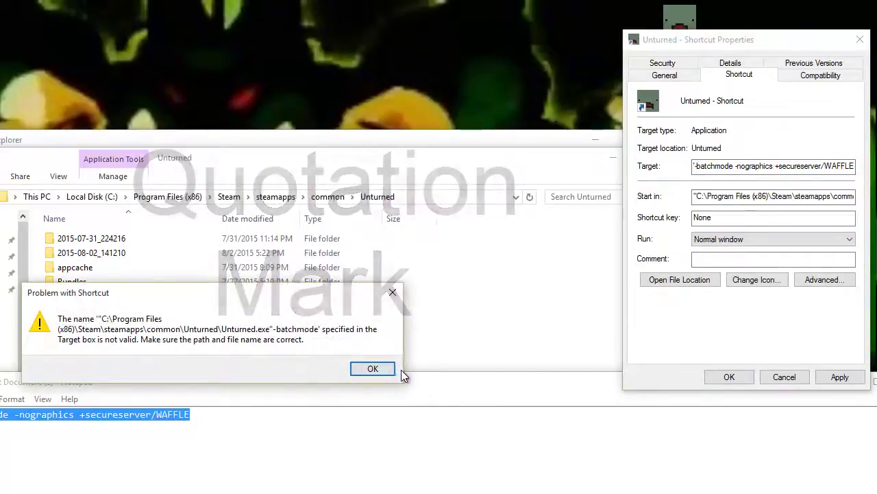
- Fix the invalid-target error and apply '-batchmode -nographics +secureserver/WAFFLE' to the shortcut
left_click(388, 370)
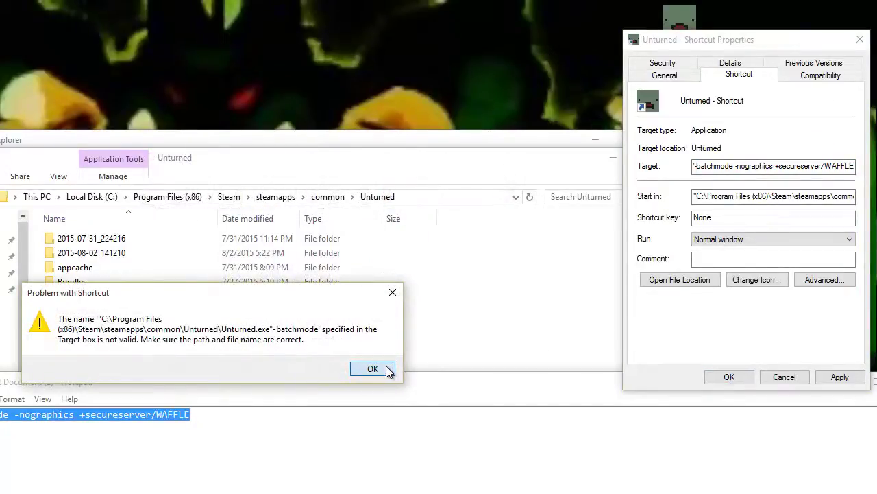
left_click(842, 167)
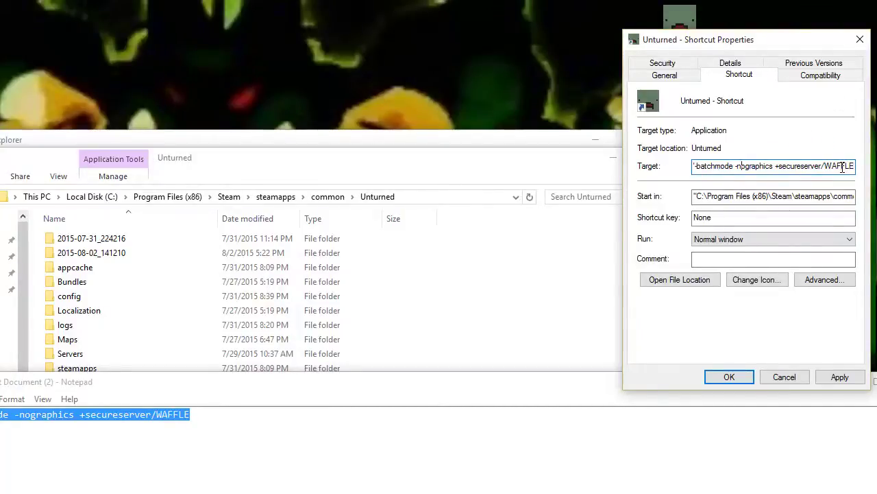
key("Left")
key("Left")
key("Left")
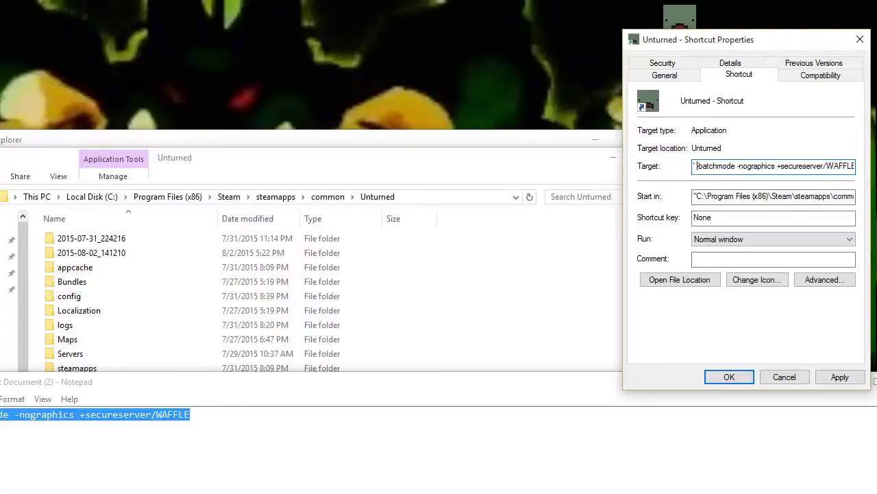
left_click(730, 376)
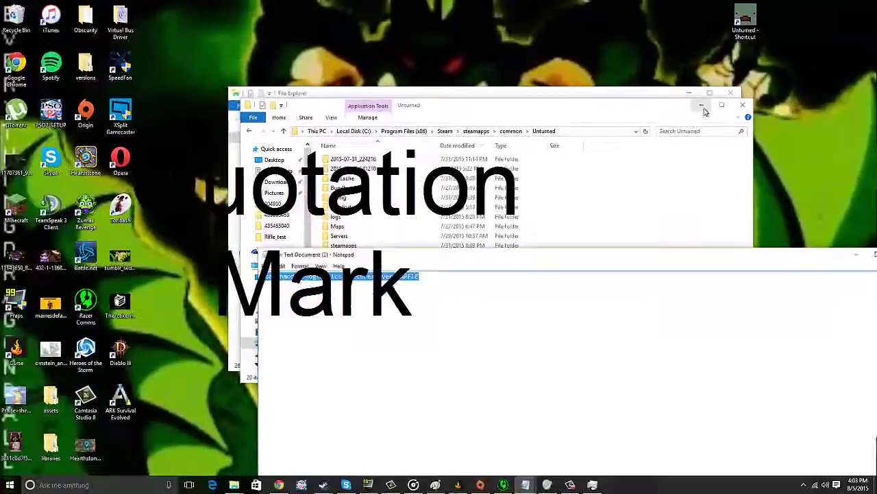
- Close the File Explorer windows and minimize Notepad to clear the desktop
left_click(702, 104)
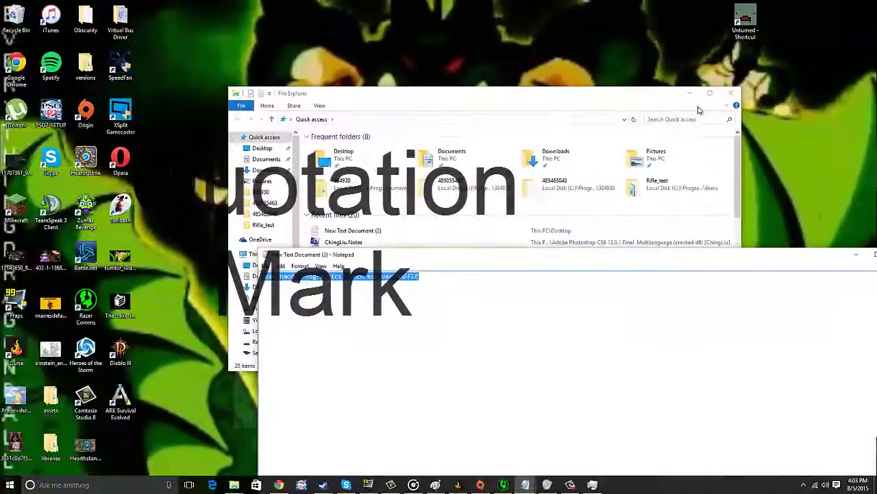
left_click(691, 96)
left_click_drag(779, 260, 682, 281)
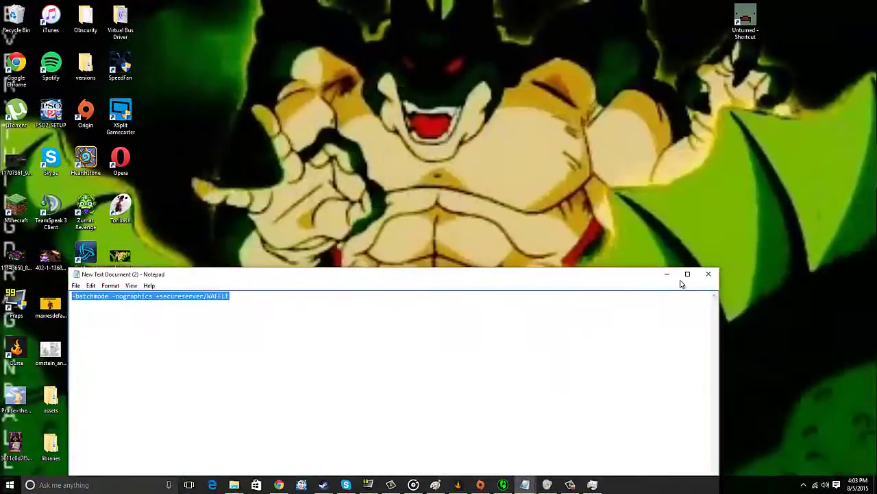
left_click(669, 275)
- Launch the Unturned server from the desktop shortcut and move its console aside
left_click(751, 37)
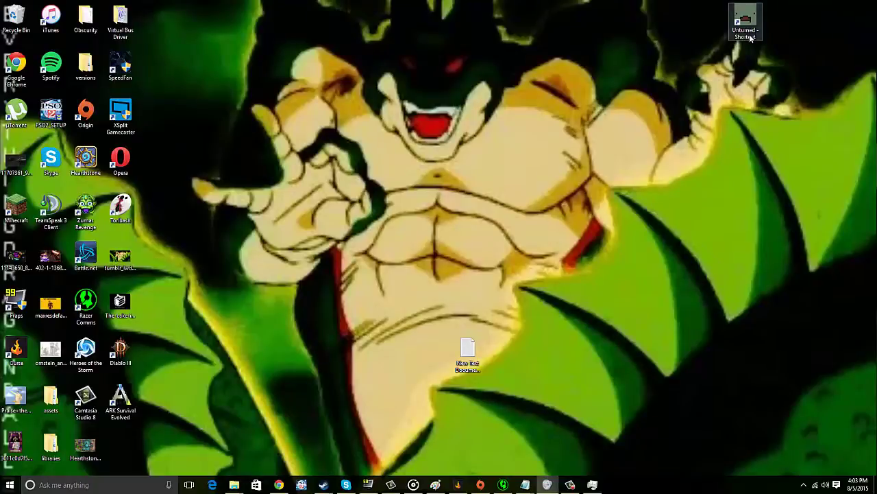
double_click(751, 38)
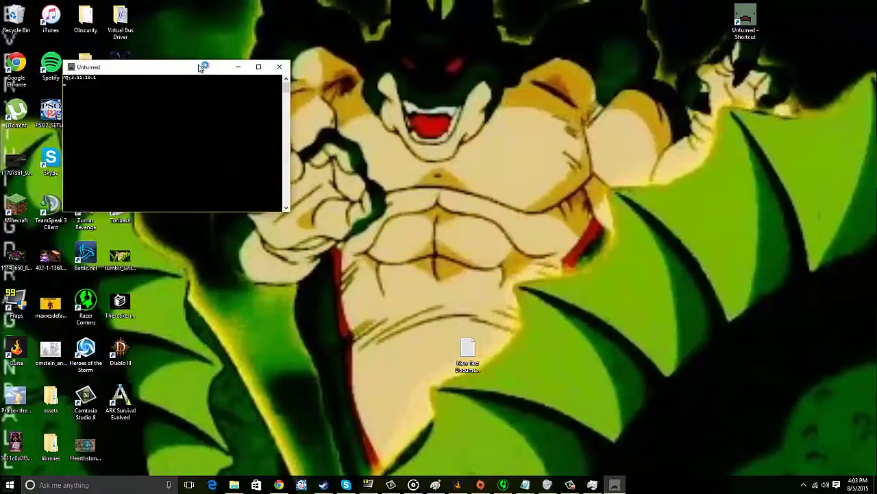
left_click_drag(199, 67, 705, 213)
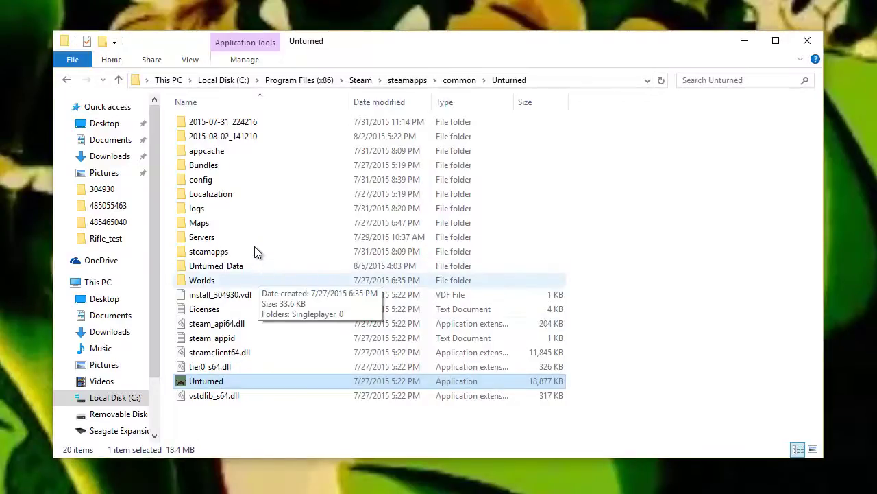
- Open the Unturned Servers folder to reveal the new WAFFLE server folder
double_click(255, 238)
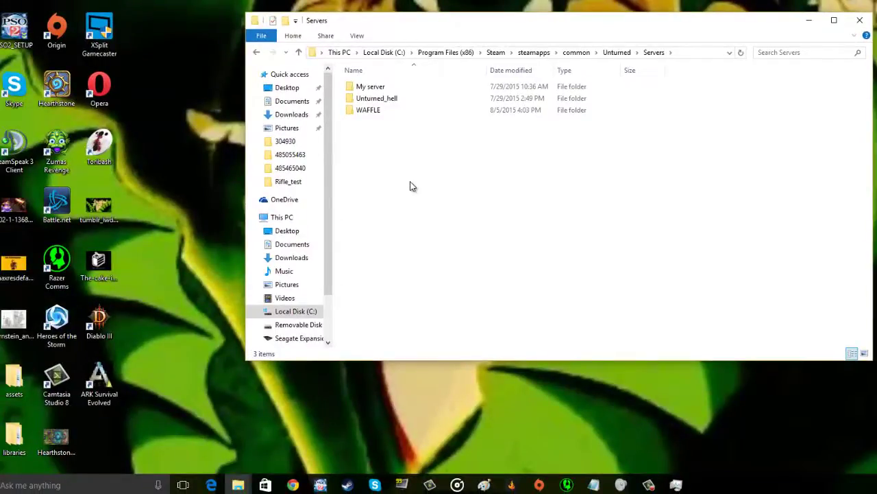
- Write 'Name Waffle 1', 'Port 27447', a password line and 'welcome waffle' into Commands
key("alt+Tab")
key("BackSpace")
key("BackSpace")
key("BackSpace")
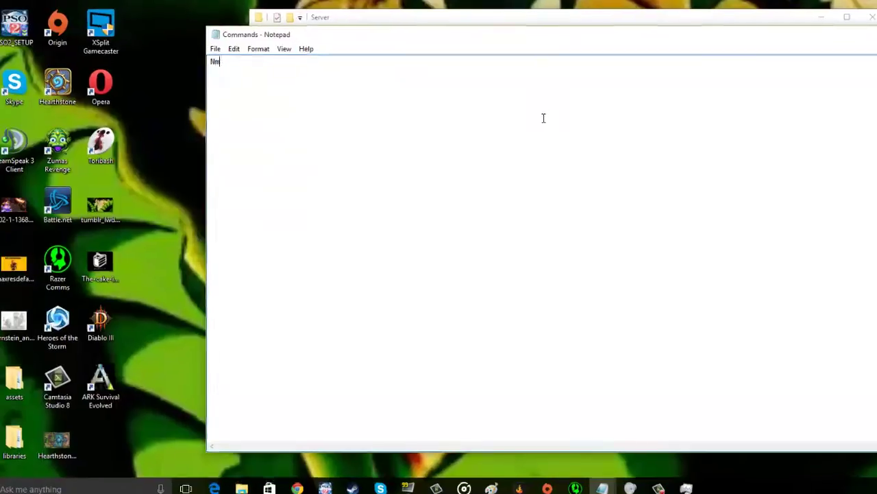
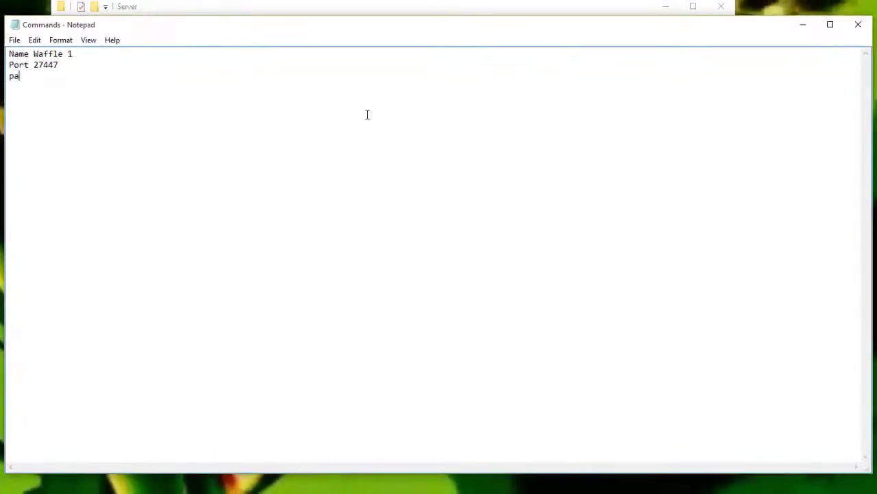
key("Return")
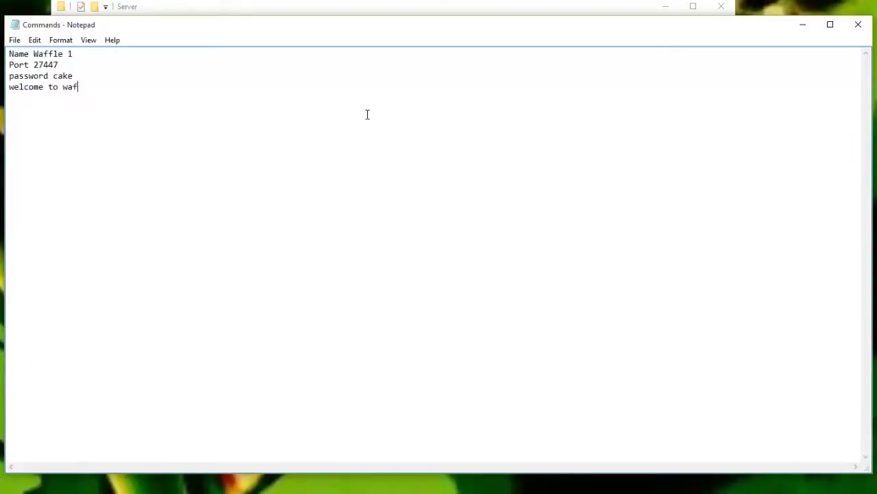
key("BackSpace")
key("BackSpace")
key("BackSpace")
key("BackSpace")
key("BackSpace")
key("BackSpace")
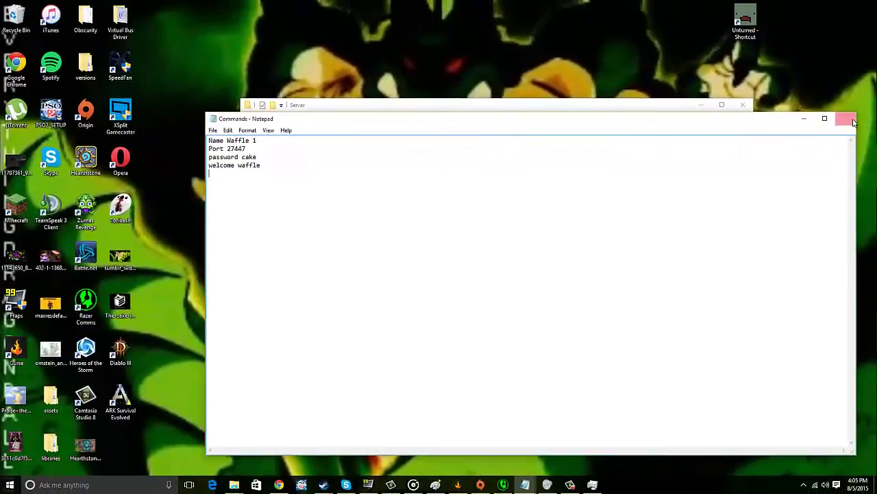
- Save Commands.dat, check the Waffle 1 console's confirmation messages, then minimize the console
left_click(845, 118)
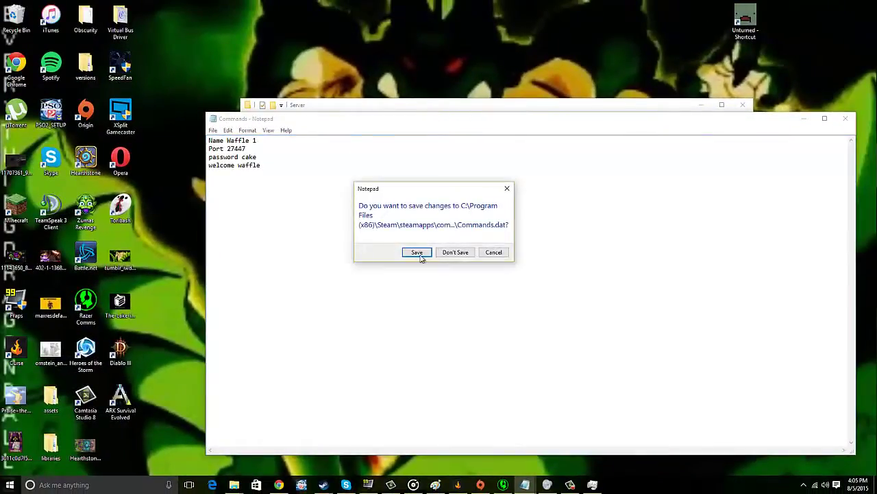
left_click(420, 254)
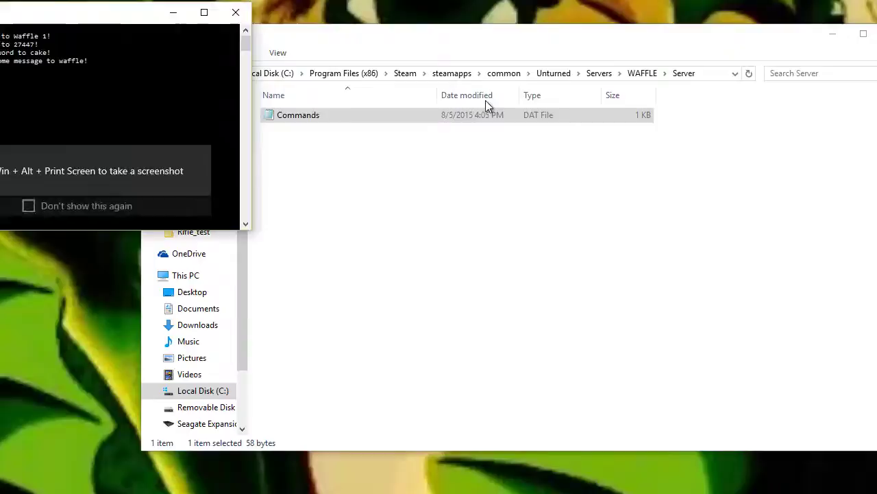
left_click_drag(157, 18, 832, 167)
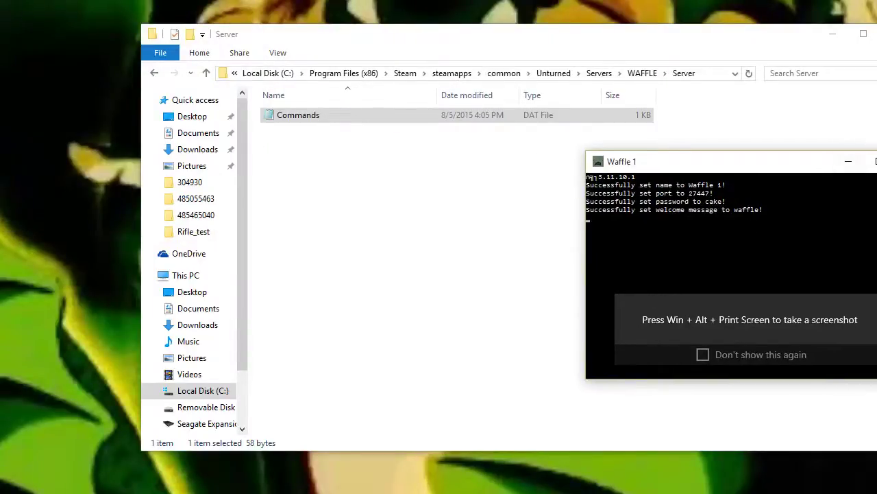
left_click(848, 162)
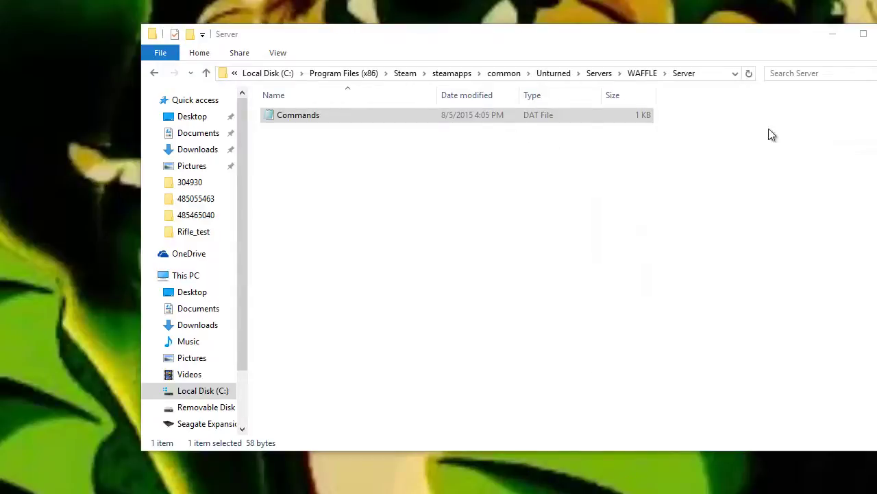